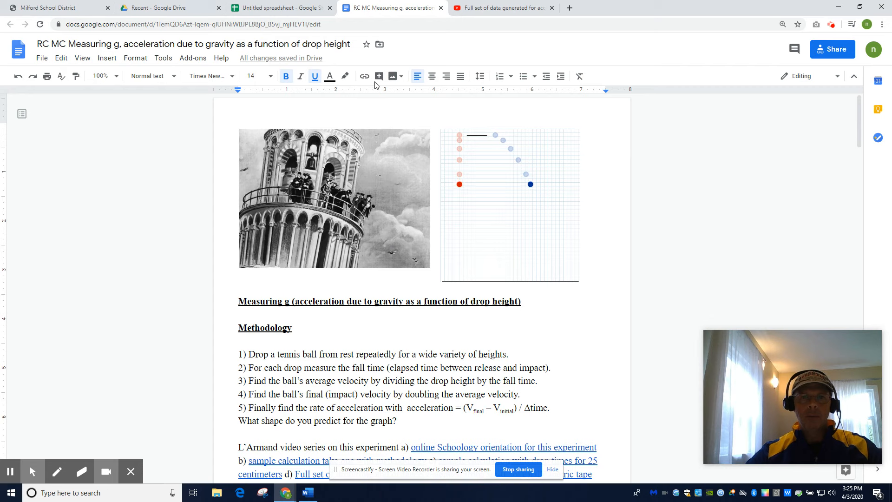
# Check the handwritten raw drop-time data PDF in Google Drive and switch to the untitled Google Sheets spreadsheet
pyautogui.click(158, 7)
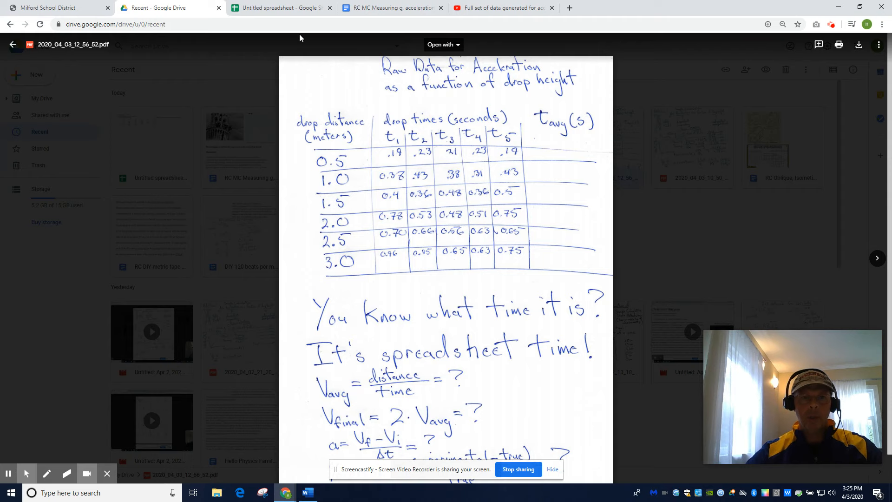
pyautogui.click(288, 8)
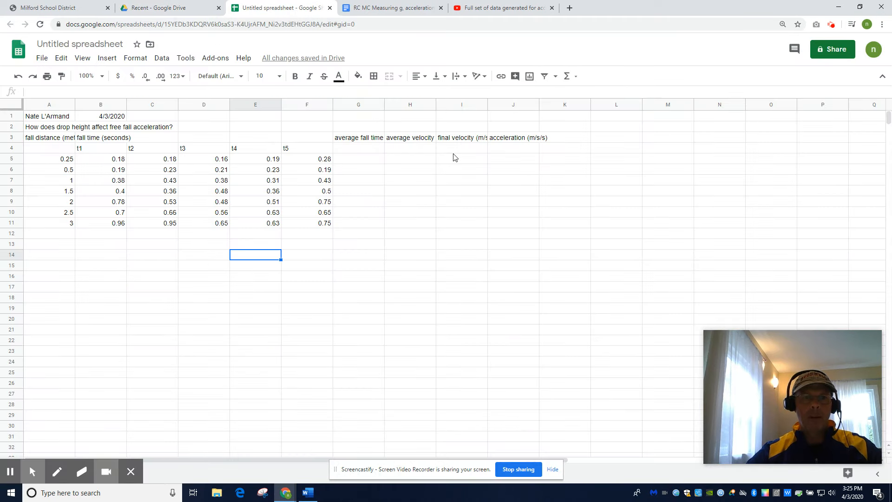
pyautogui.hotkey('ctrl', '+')
pyautogui.hotkey('ctrl', '+')
pyautogui.hotkey('ctrl', '+')
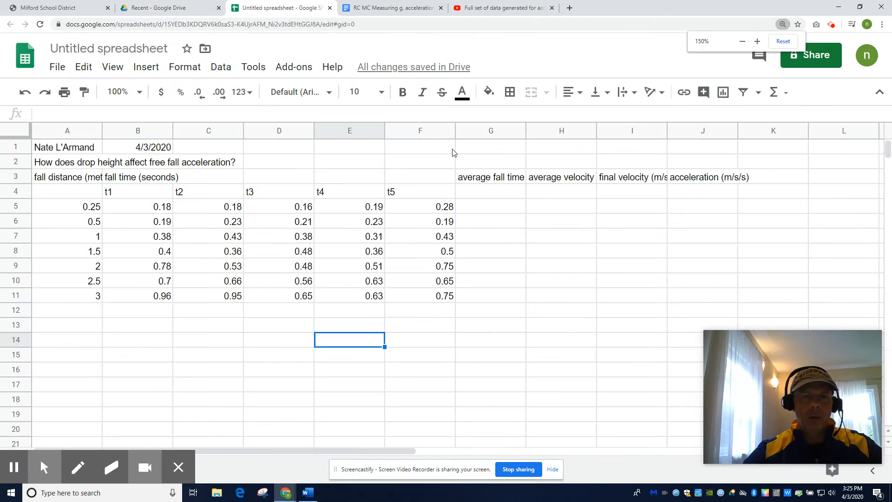
pyautogui.hotkey('ctrl', '+')
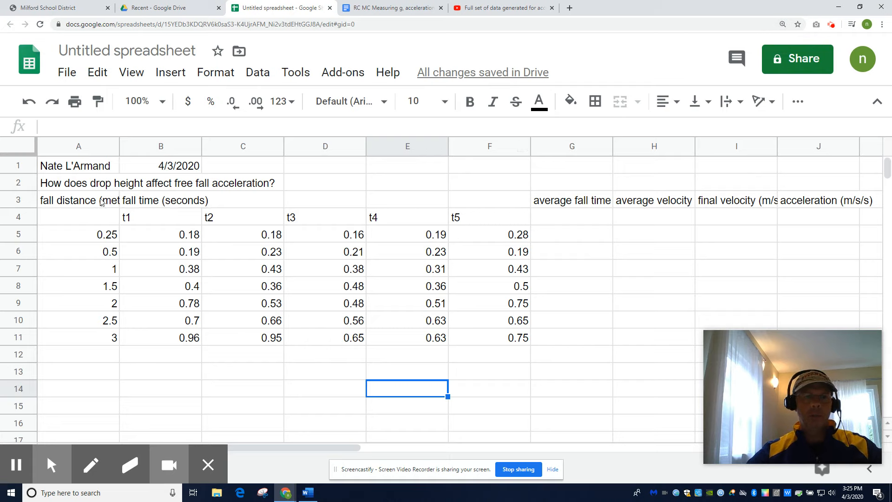
# Wrap the text of all column headings in row 3
pyautogui.click(22, 199)
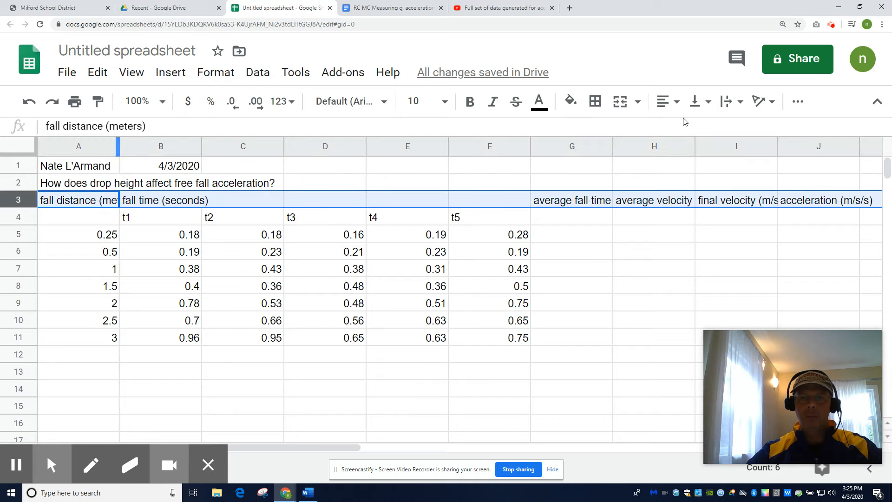
pyautogui.click(739, 102)
pyautogui.click(754, 125)
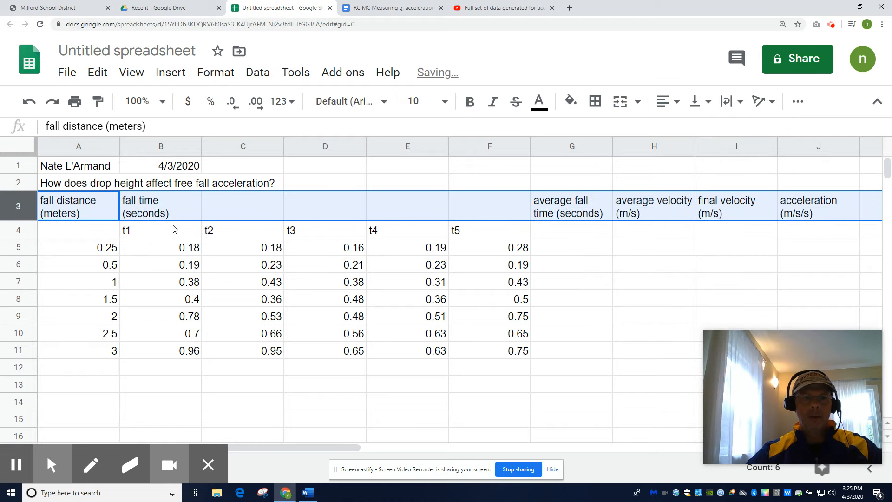
# Merge cells B3:F3 horizontally and center the "fall time (seconds)" heading across them
pyautogui.click(154, 218)
pyautogui.moveTo(154, 219); pyautogui.dragTo(514, 220)
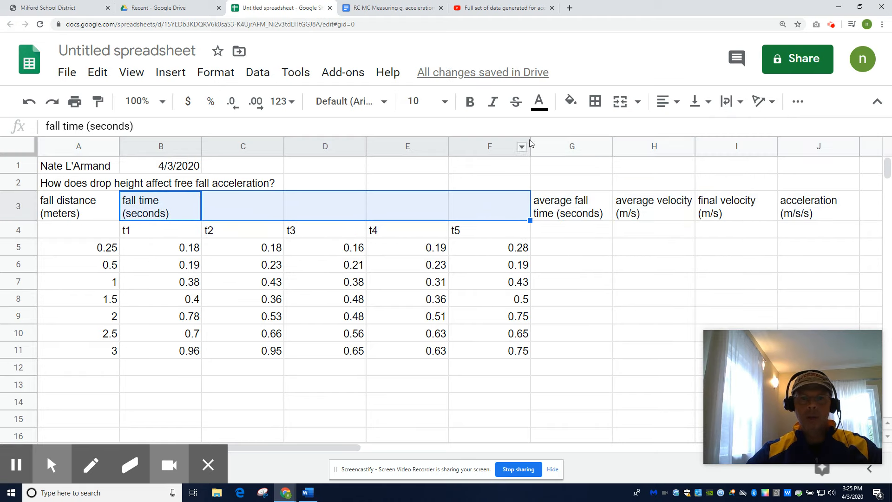
pyautogui.click(636, 102)
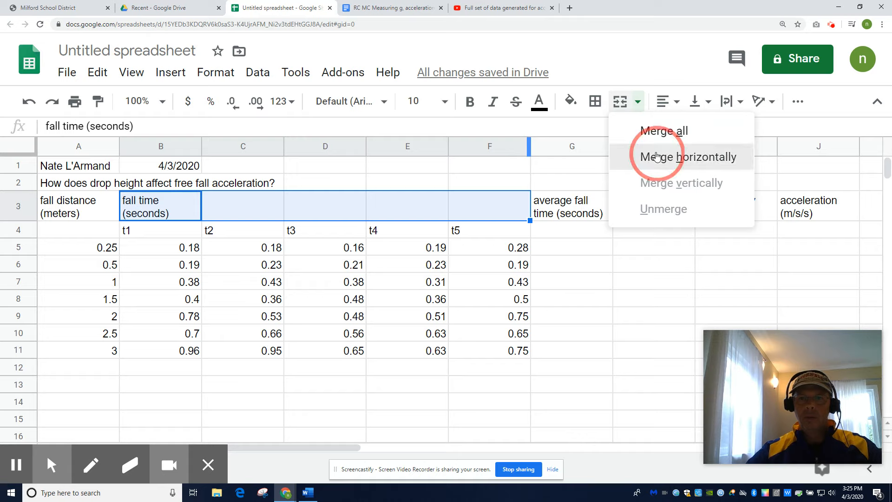
pyautogui.click(641, 156)
pyautogui.click(679, 111)
pyautogui.click(689, 127)
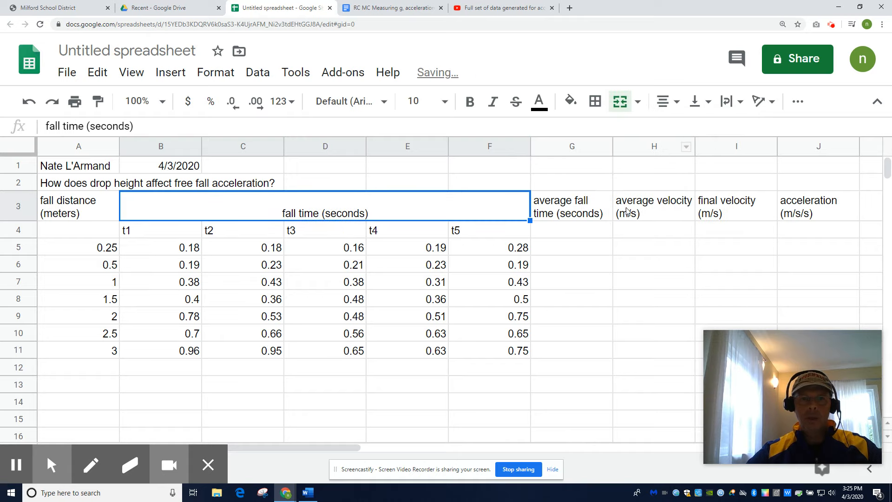
pyautogui.click(324, 257)
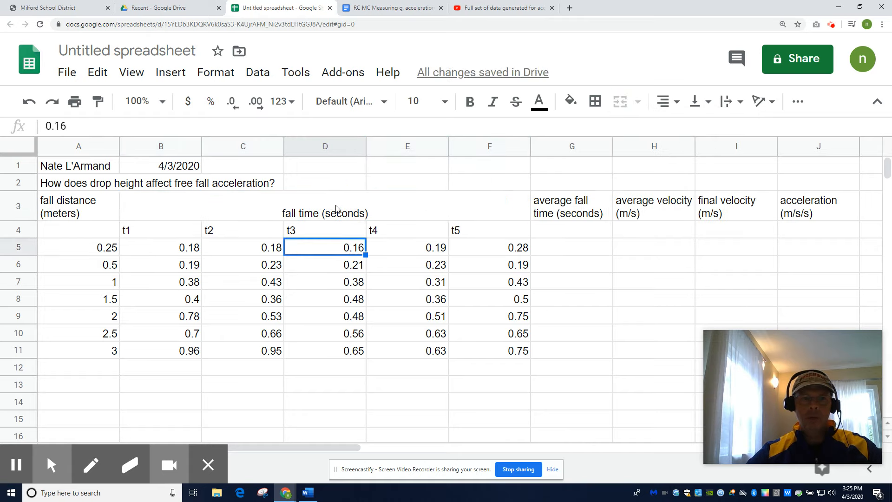
pyautogui.click(335, 212)
pyautogui.click(137, 231)
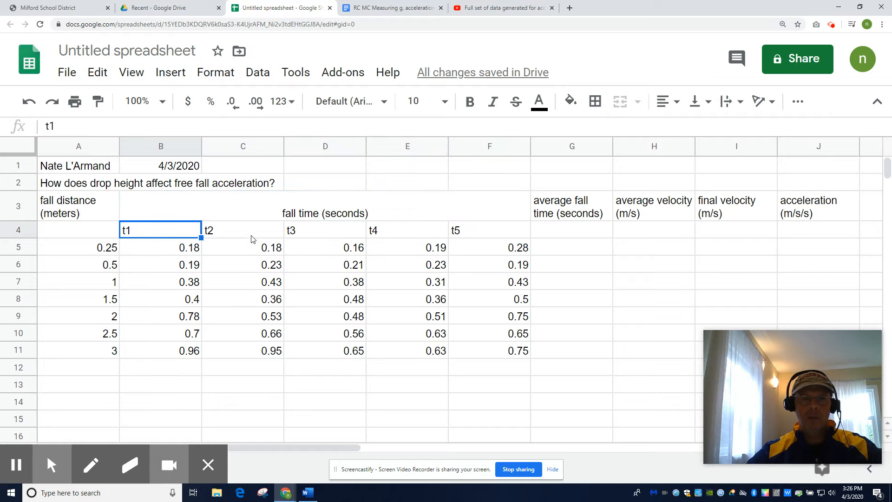
pyautogui.click(272, 235)
pyautogui.click(305, 235)
# Enter the formula =average(B5:F5) in cell G4 to average the first row of fall times
pyautogui.click(551, 227)
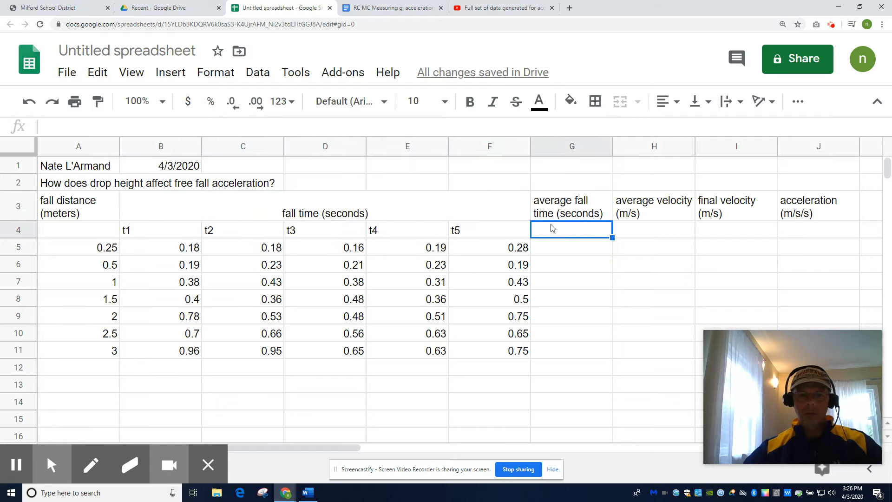
pyautogui.write('=a')
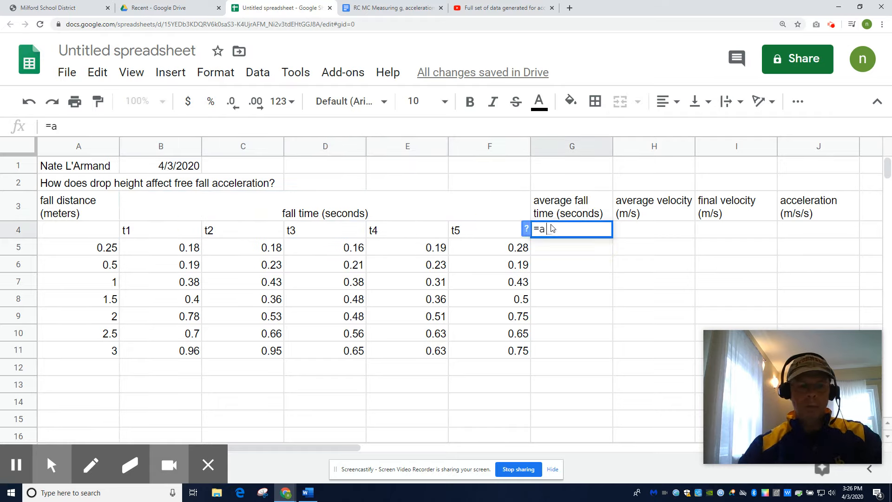
pyautogui.write('verage(')
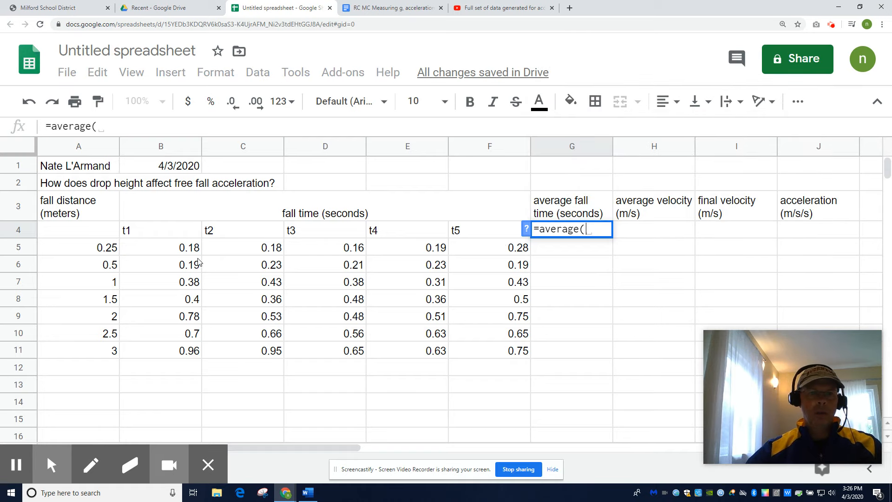
pyautogui.moveTo(182, 253); pyautogui.dragTo(491, 250)
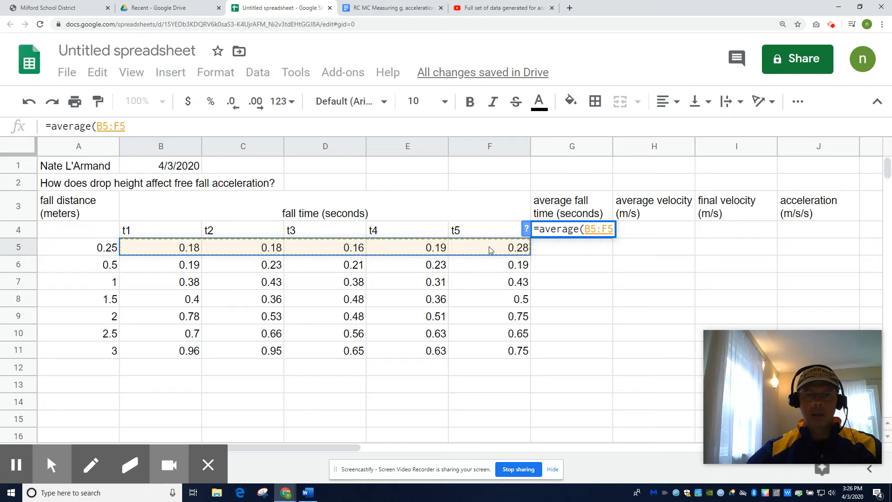
pyautogui.press('Return')
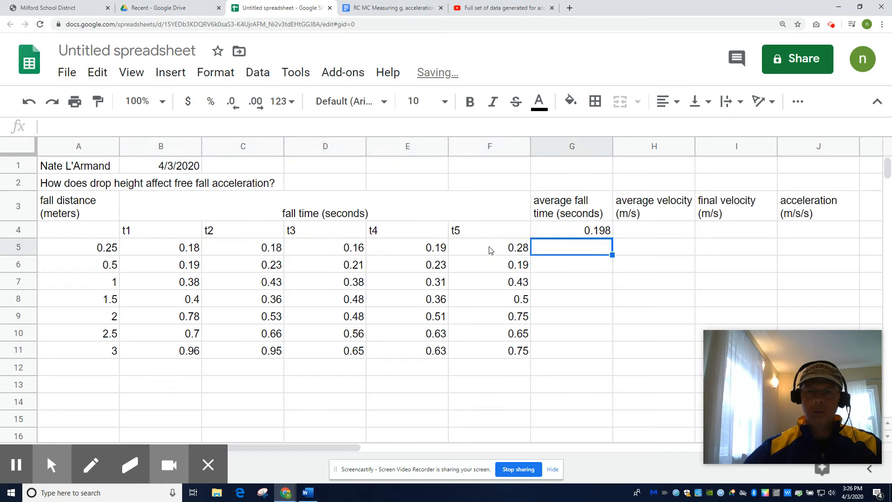
# Move the average formula from G4 to G5 and check that it references B5:F5
pyautogui.click(589, 235)
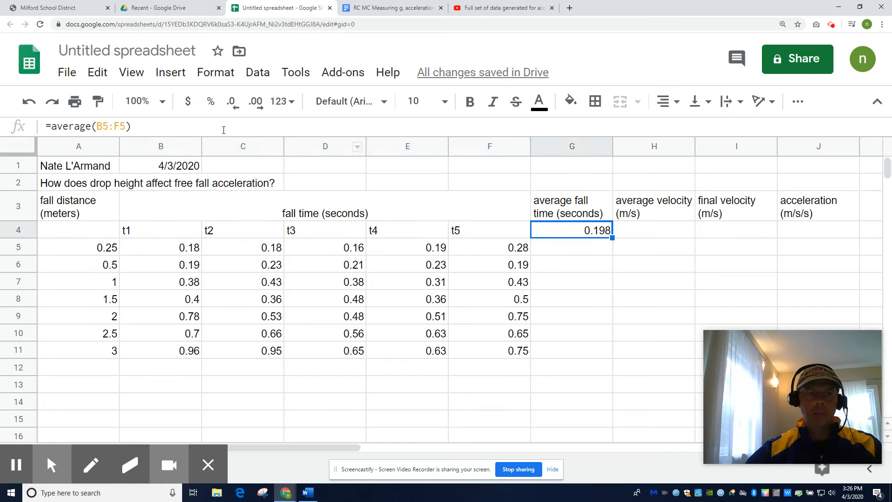
pyautogui.moveTo(599, 234); pyautogui.dragTo(595, 250)
pyautogui.doubleClick(595, 251)
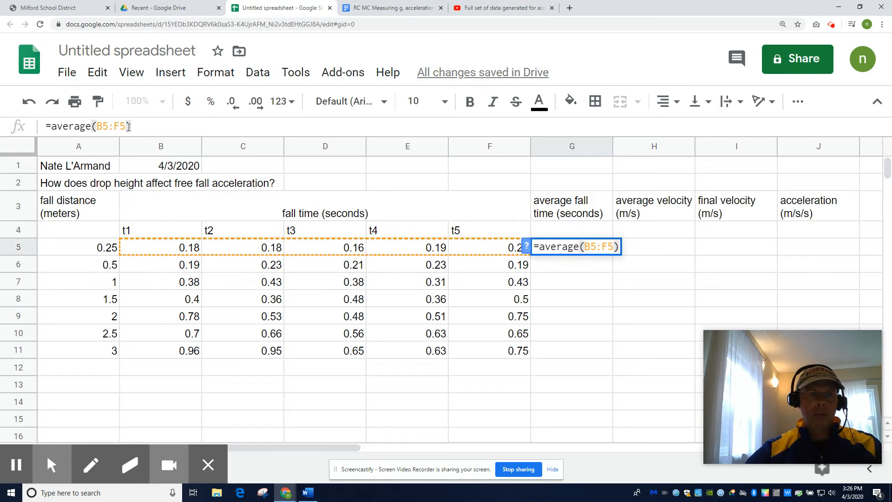
pyautogui.click(563, 298)
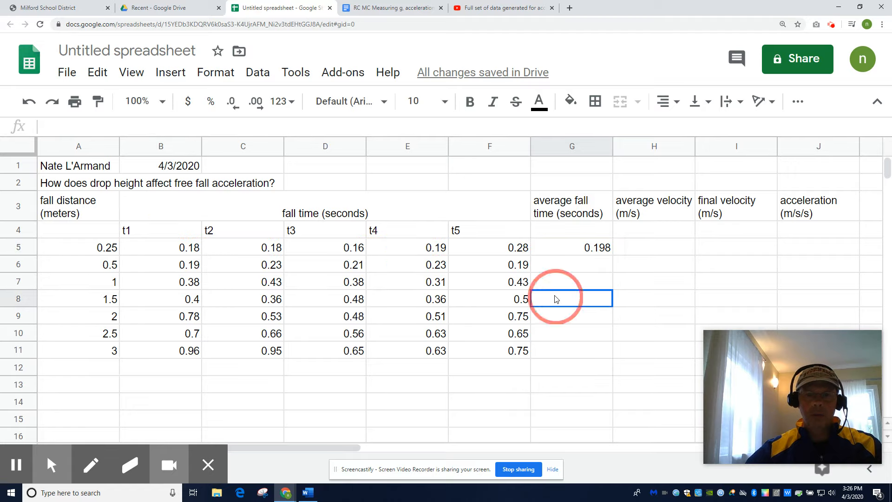
# Fill the average fall time formula from G5 down the column to G11, clearing the surplus copy in G12
pyautogui.click(569, 249)
pyautogui.moveTo(611, 254); pyautogui.dragTo(604, 370)
pyautogui.click(598, 371)
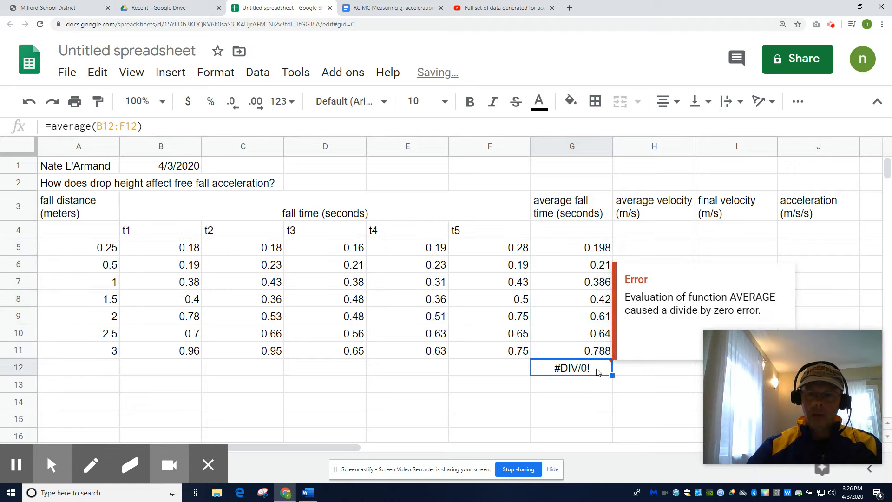
pyautogui.press('Delete')
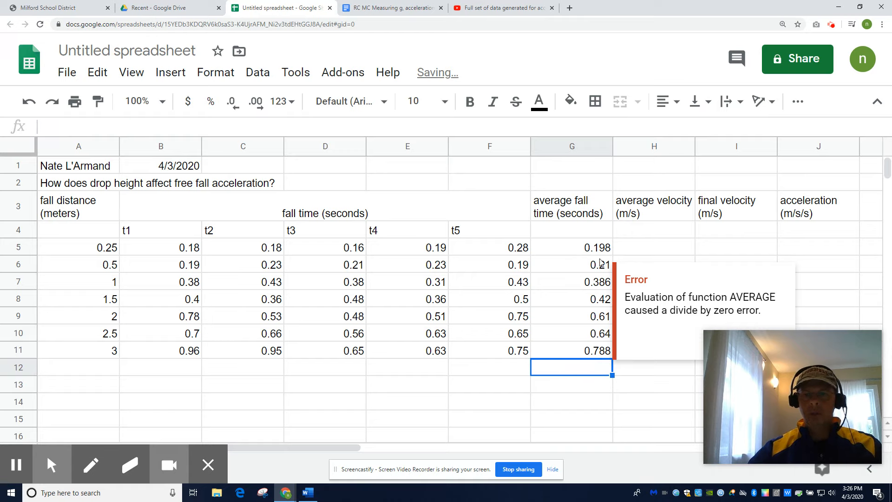
# Calculate the average velocity in H5 with =A5/G5 and fill the formula down to H11
pyautogui.click(621, 250)
pyautogui.write('=')
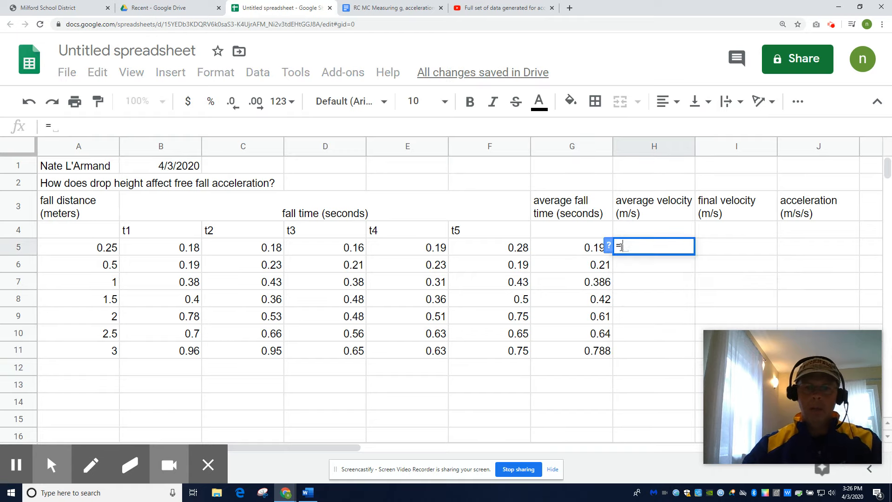
pyautogui.click(64, 248)
pyautogui.write('/')
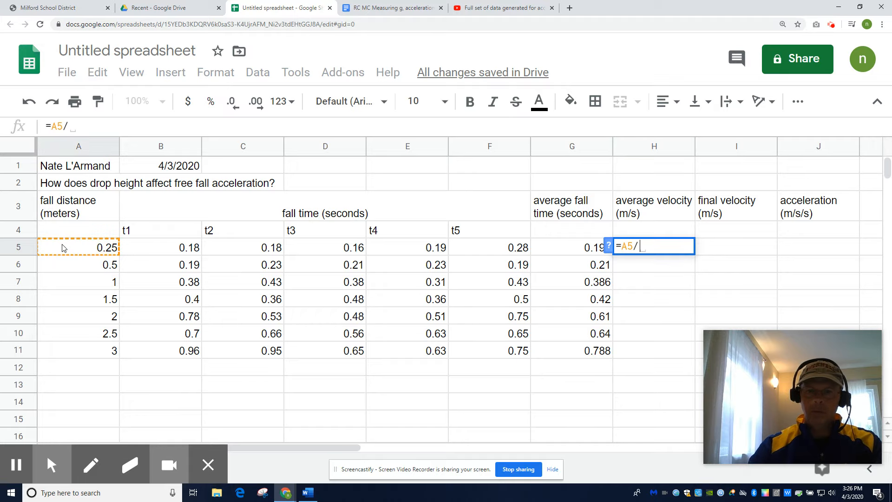
pyautogui.click(541, 248)
pyautogui.press('Return')
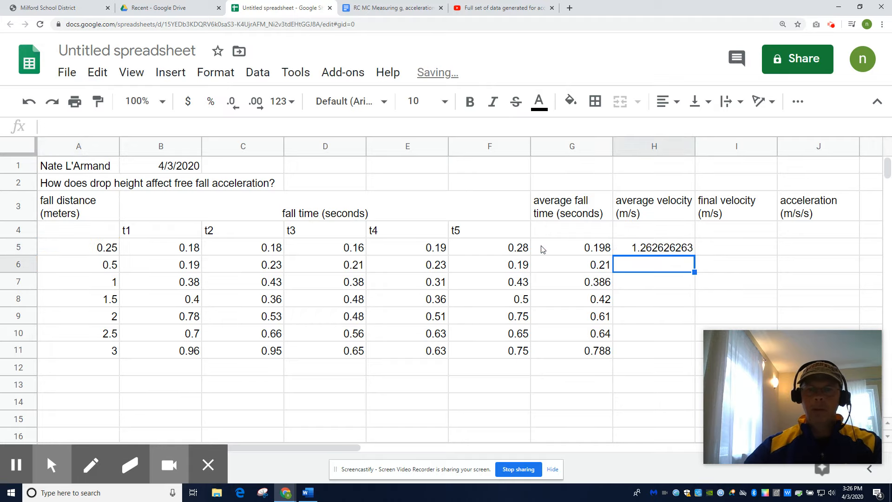
pyautogui.click(687, 253)
pyautogui.moveTo(695, 255); pyautogui.dragTo(683, 355)
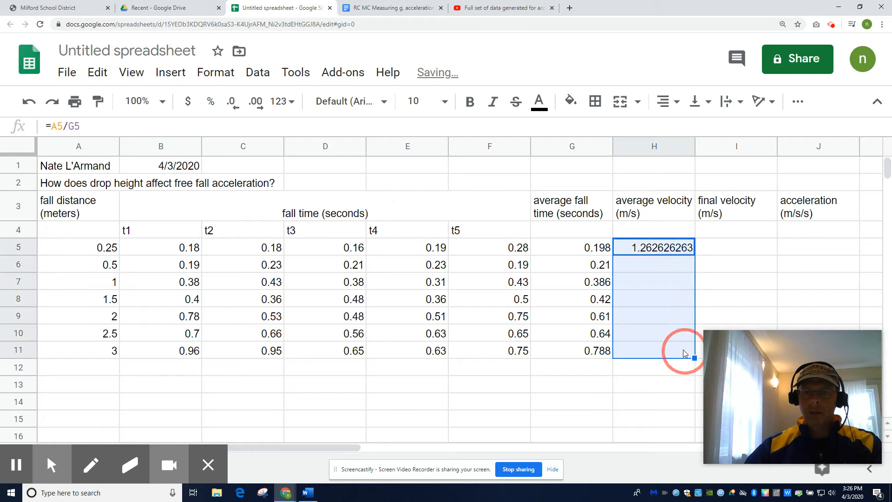
# Calculate the final velocity in I5 with =H5*2 and fill the formula down to I11
pyautogui.click(729, 249)
pyautogui.write('=')
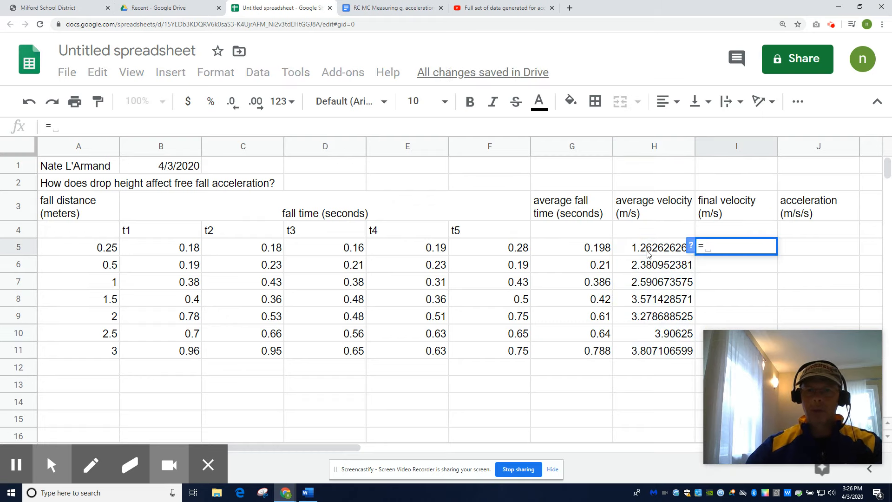
pyautogui.click(649, 249)
pyautogui.write('*2')
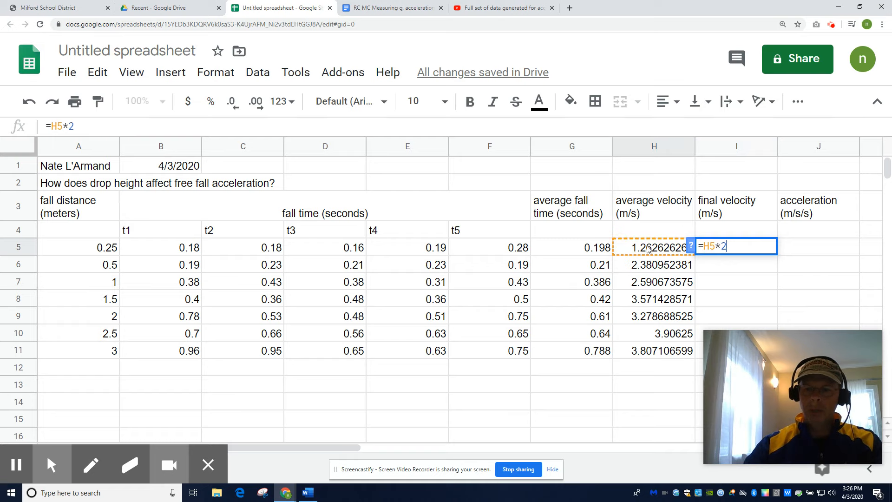
pyautogui.press('Return')
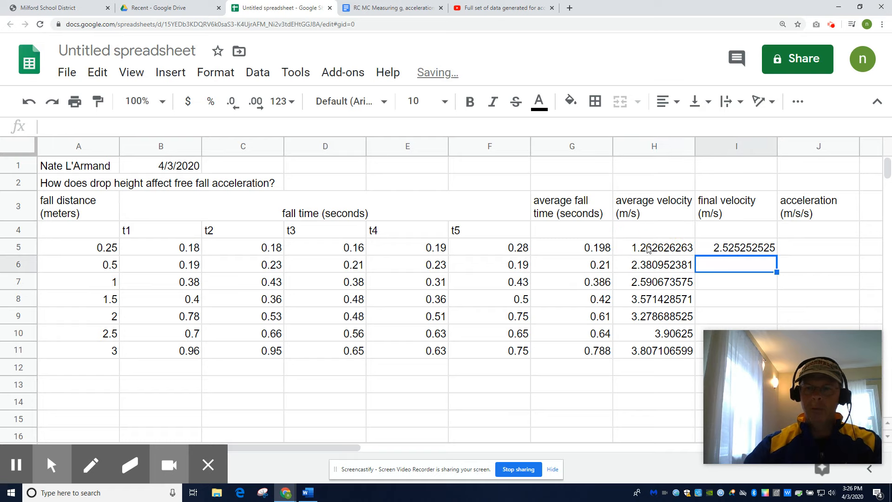
pyautogui.click(753, 249)
pyautogui.moveTo(776, 253); pyautogui.dragTo(770, 349)
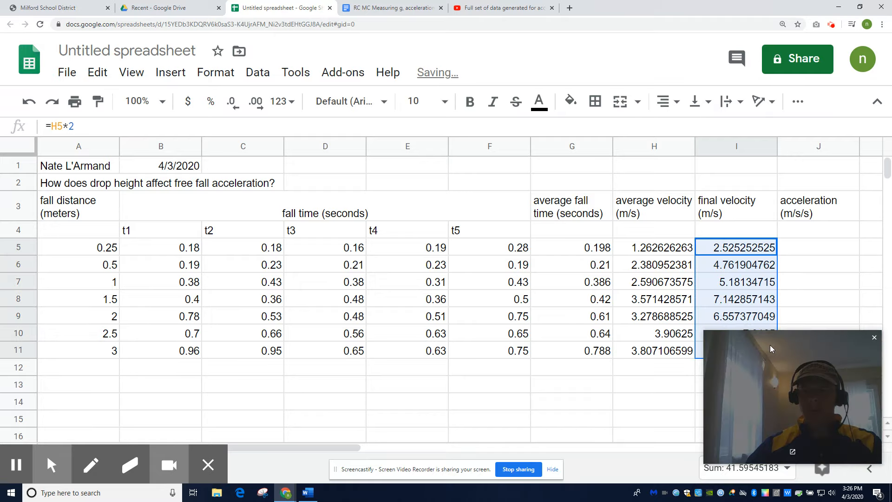
# Calculate the acceleration in J5 with =I5/G5 and fill the formula down to J11
pyautogui.click(800, 251)
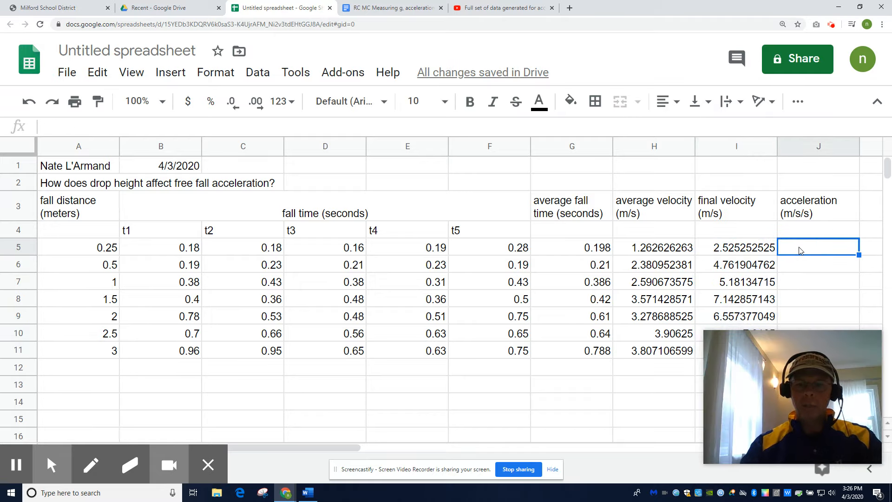
pyautogui.hotkey('ctrl', '-')
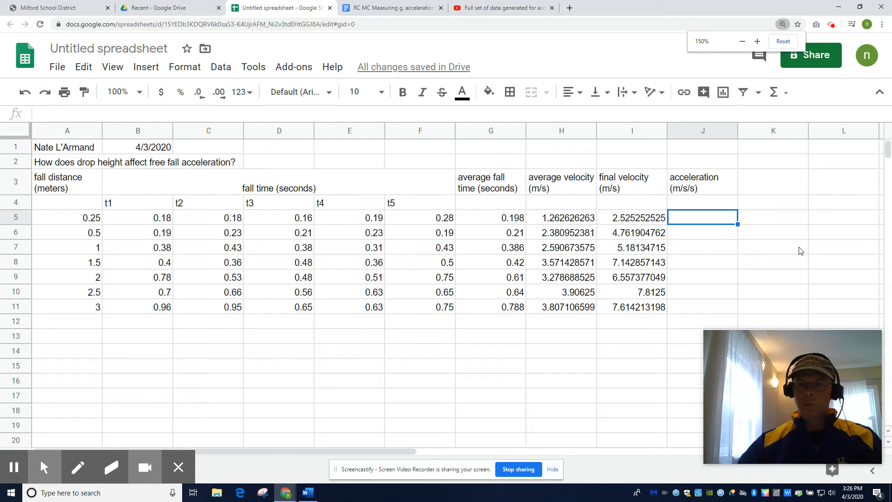
pyautogui.write('=')
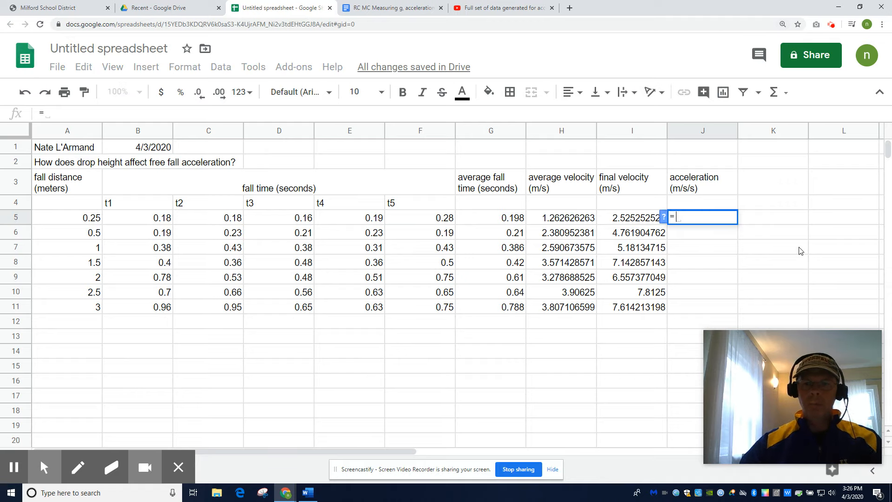
pyautogui.click(643, 219)
pyautogui.write('/')
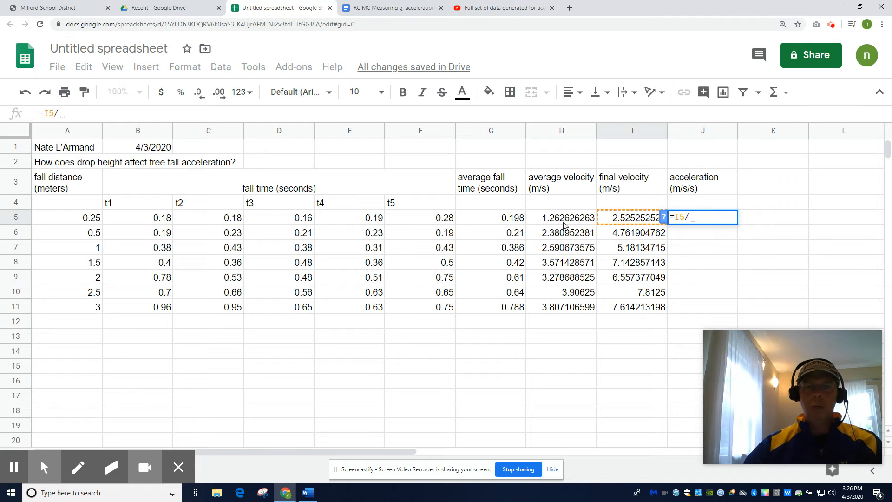
pyautogui.click(499, 222)
pyautogui.press('Return')
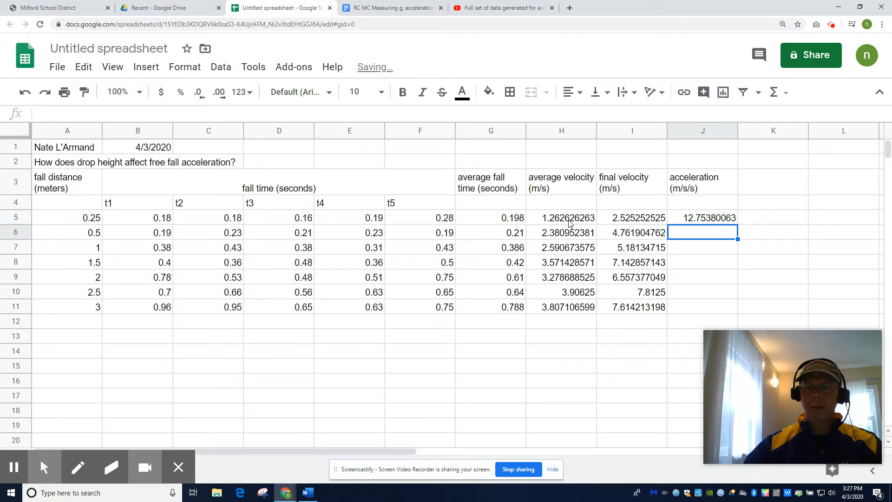
pyautogui.click(703, 223)
pyautogui.moveTo(735, 223); pyautogui.dragTo(734, 307)
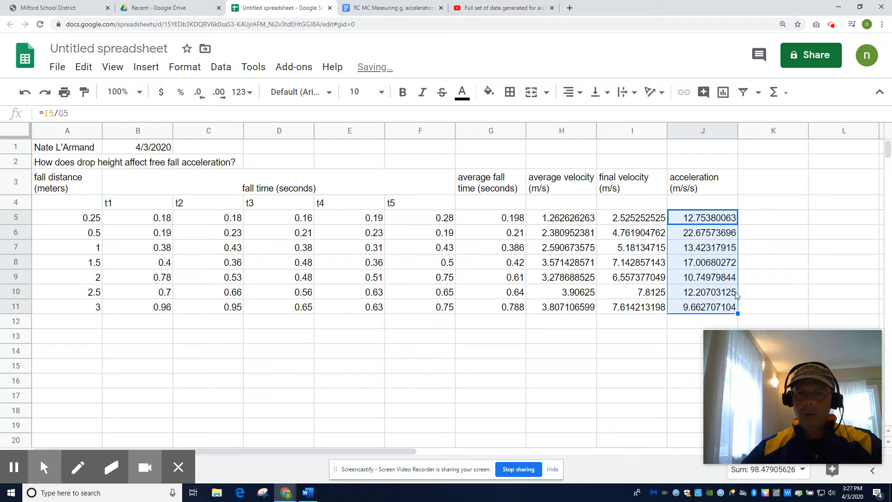
# Enter the column heading "actual acceleration (m/s/s)" in K3
pyautogui.click(764, 186)
pyautogui.write('actual accle')
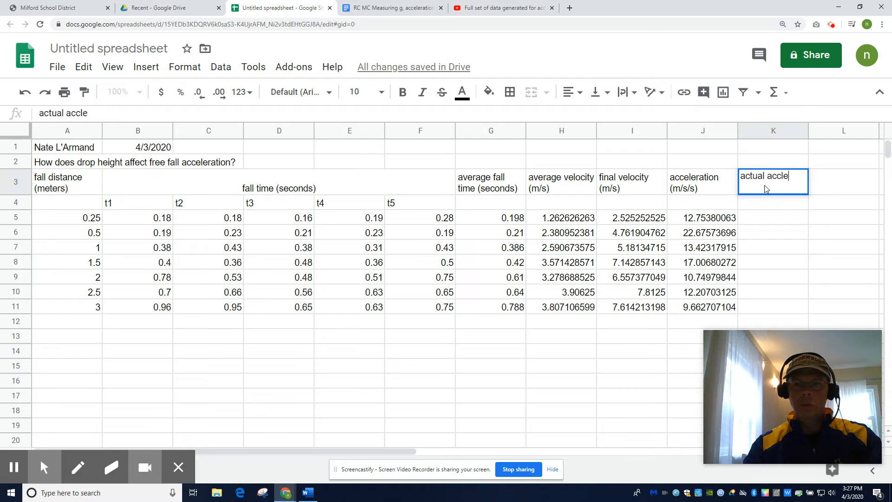
pyautogui.write('era')
pyautogui.press('BackSpace')
pyautogui.press('BackSpace')
pyautogui.press('BackSpace')
pyautogui.write('ration')
pyautogui.press('BackSpace')
pyautogui.press('BackSpace')
pyautogui.press('BackSpace')
pyautogui.press('BackSpace')
pyautogui.write('eleration')
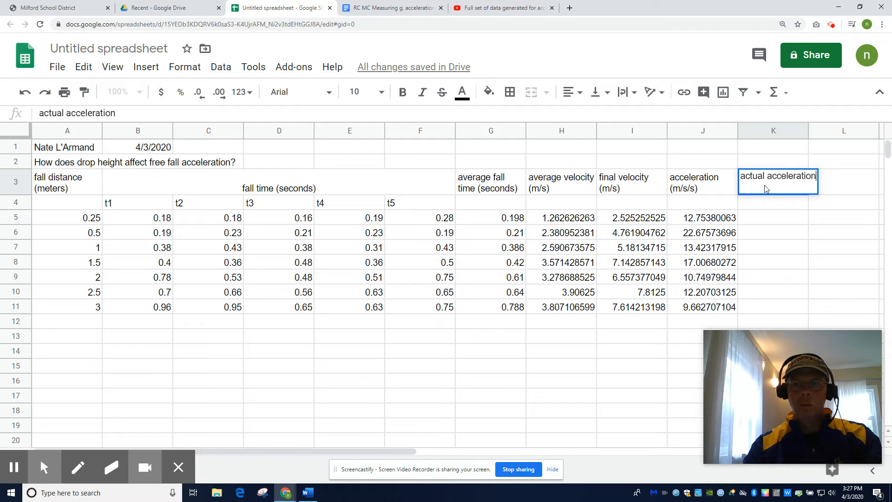
pyautogui.write(' (m/s/s)')
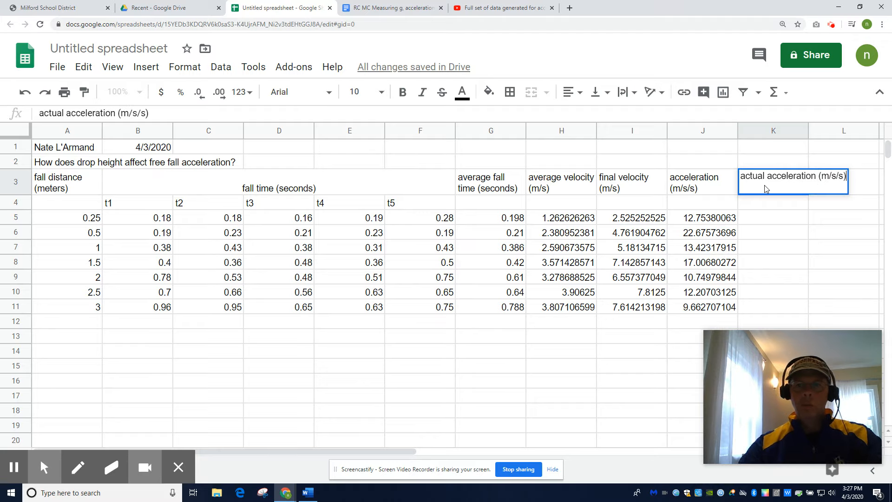
# Enter 10 as the actual acceleration in K5 and fill it down to K11
pyautogui.click(766, 218)
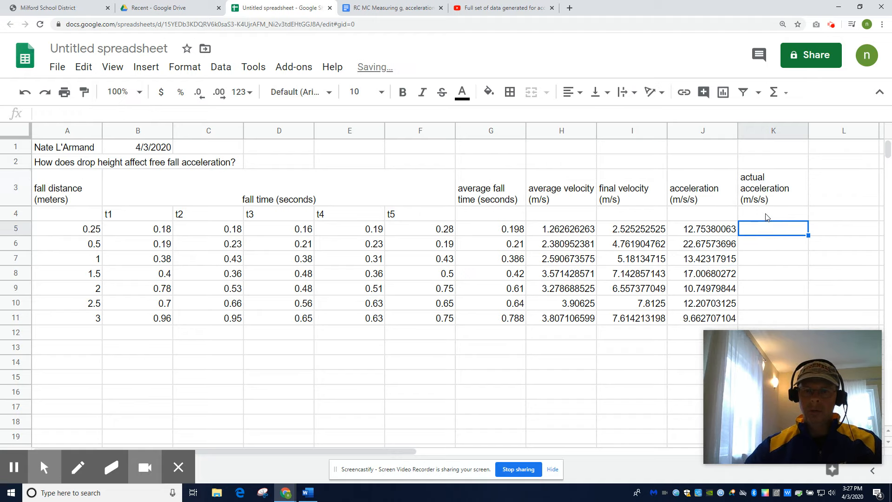
pyautogui.write('10')
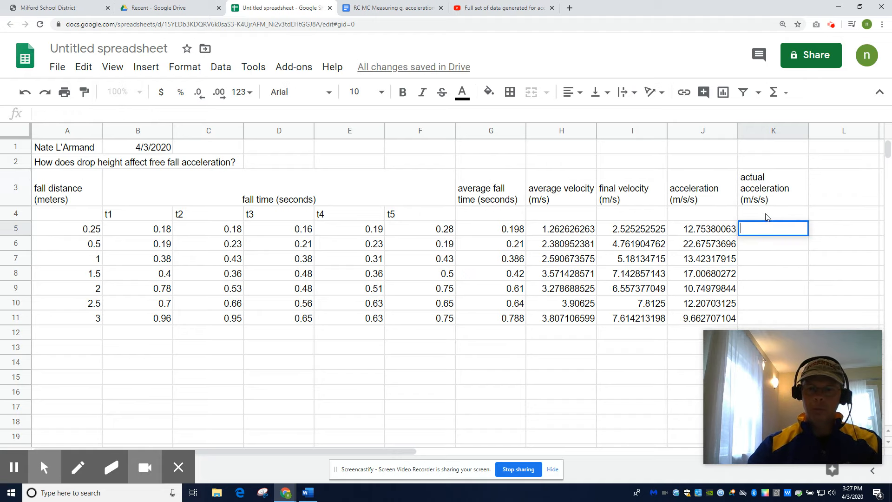
pyautogui.click(768, 241)
pyautogui.click(774, 231)
pyautogui.moveTo(808, 236); pyautogui.dragTo(802, 318)
# Enter the column heading "percentage error" in L3
pyautogui.click(837, 206)
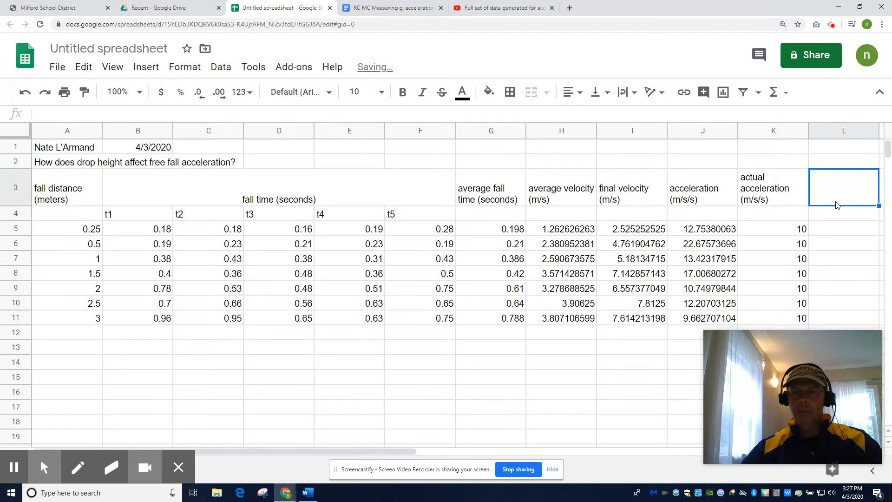
pyautogui.write('percentage')
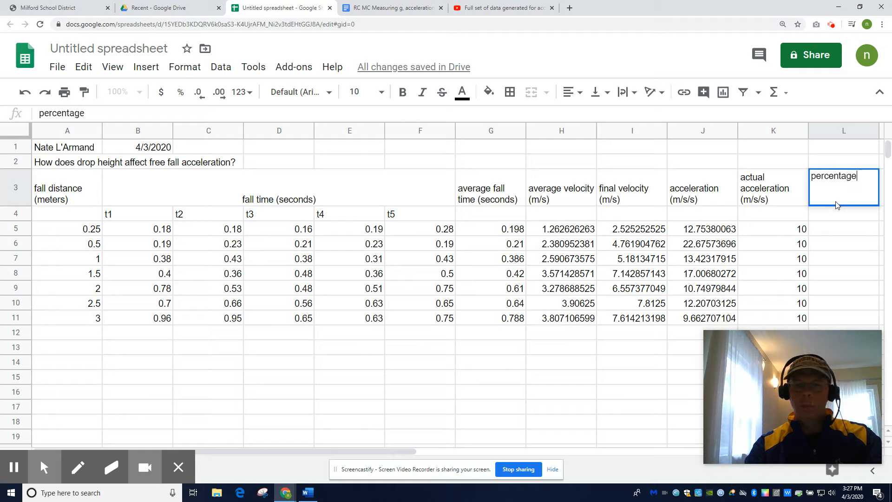
pyautogui.write(' error')
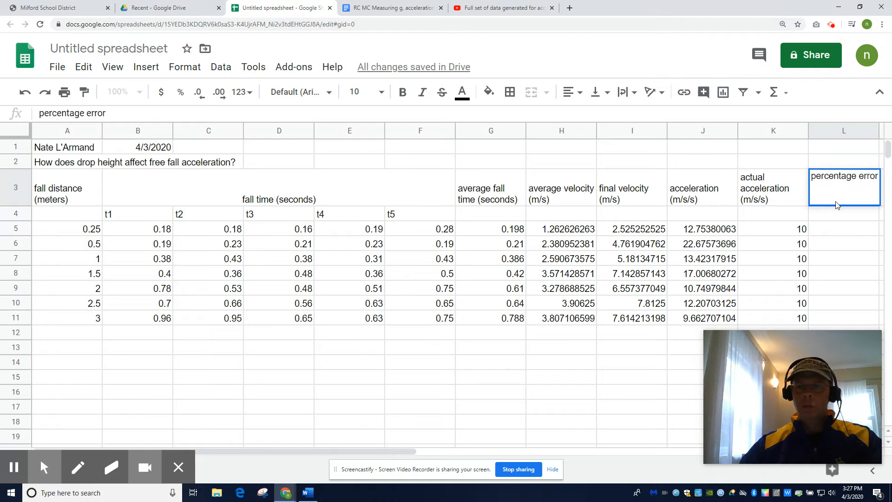
# Calculate the percentage error in L5 with =(J5-K5)/K5
pyautogui.click(839, 234)
pyautogui.write('=(')
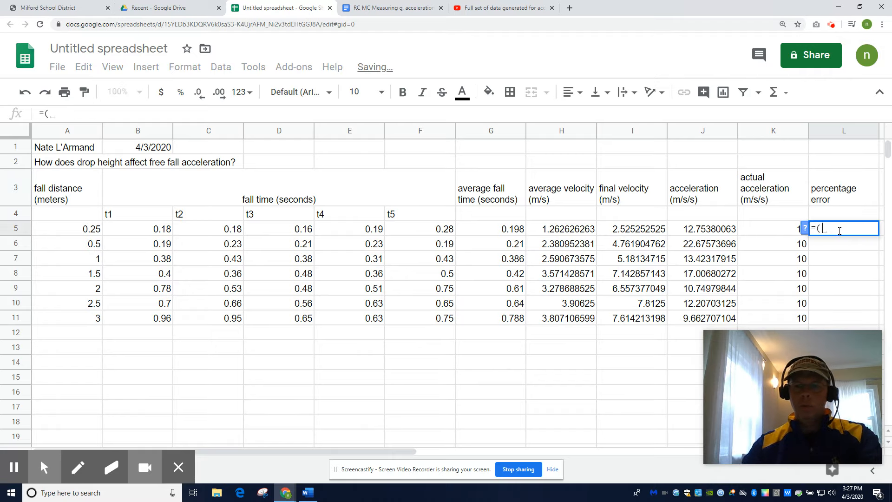
pyautogui.click(714, 235)
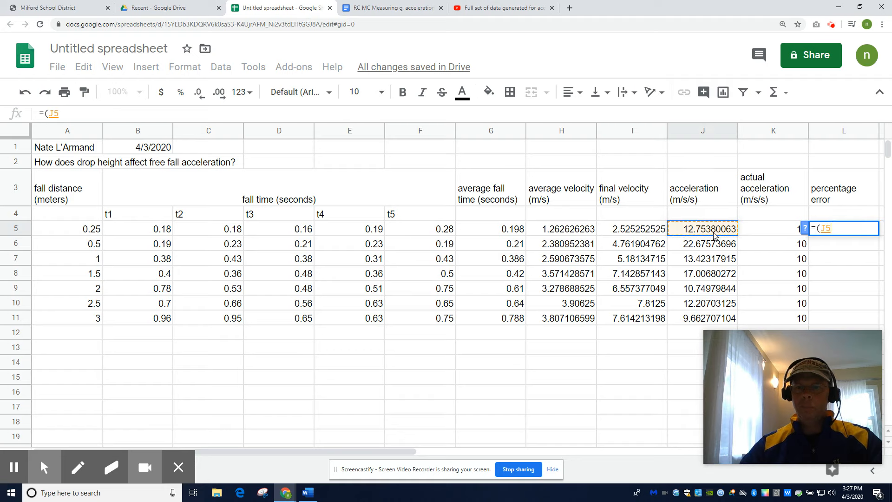
pyautogui.write('-')
pyautogui.click(748, 231)
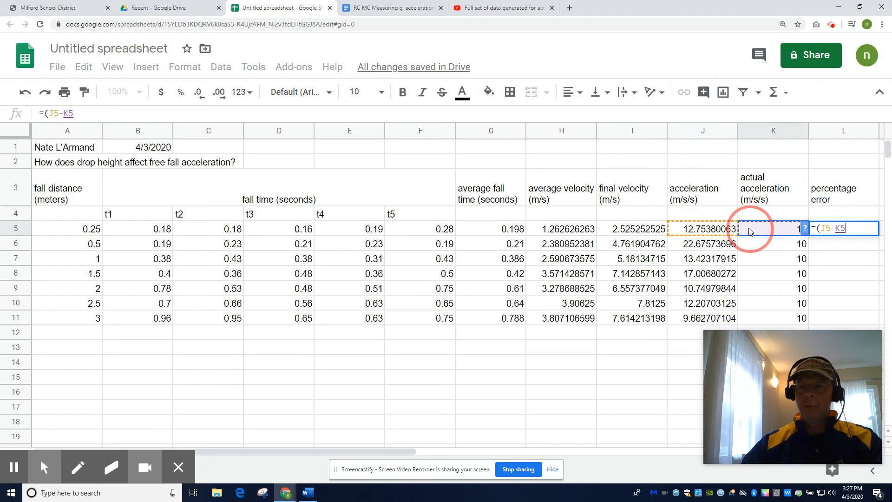
pyautogui.write(')/')
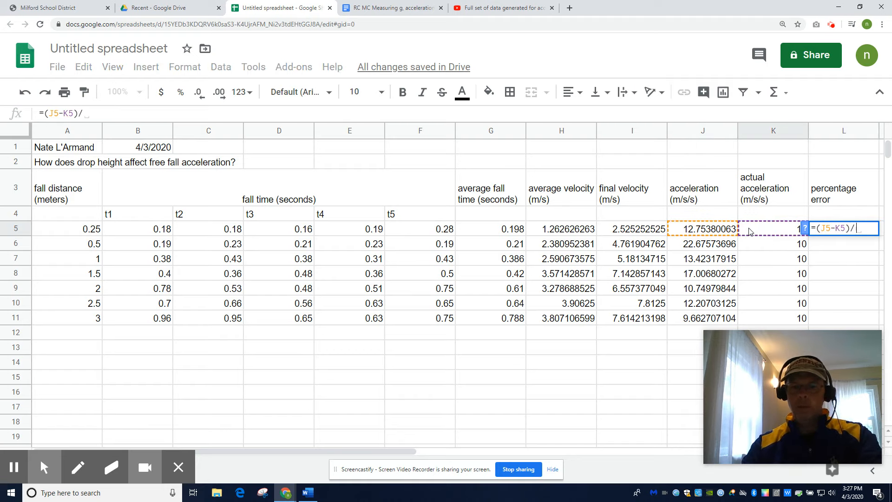
pyautogui.click(750, 231)
pyautogui.press('Return')
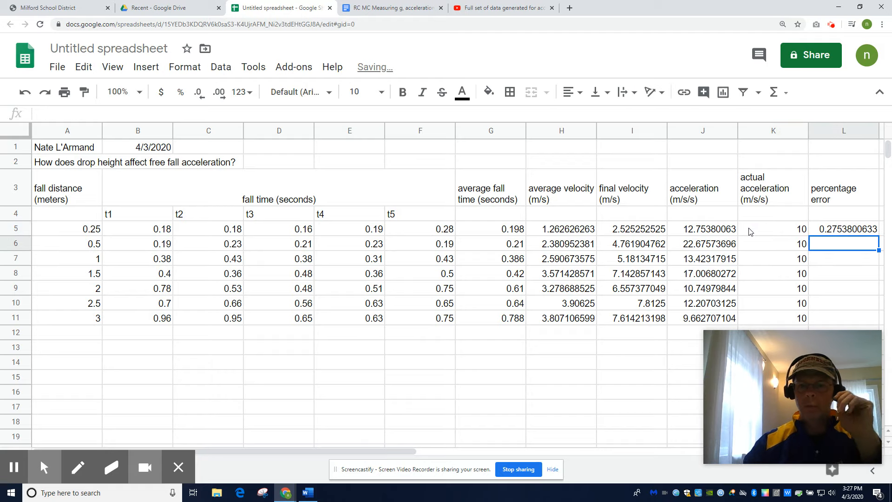
# Fill the percentage error formula from L5 down to L11 and format the results as percentages
pyautogui.click(832, 231)
pyautogui.moveTo(878, 234); pyautogui.dragTo(873, 316)
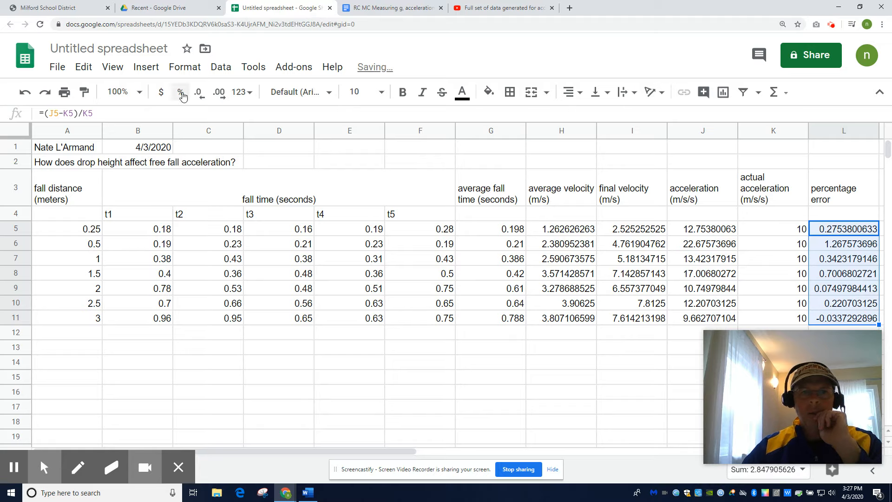
pyautogui.click(181, 93)
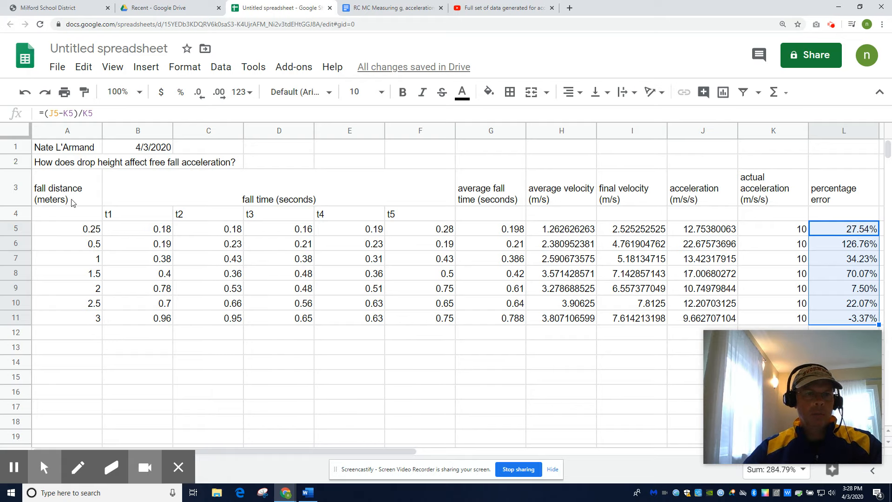
# Insert a chart from the fall distances in A5:A11 and the accelerations in J5:J11
pyautogui.moveTo(69, 199); pyautogui.dragTo(71, 259)
pyautogui.click(120, 342)
pyautogui.moveTo(93, 228); pyautogui.dragTo(81, 326)
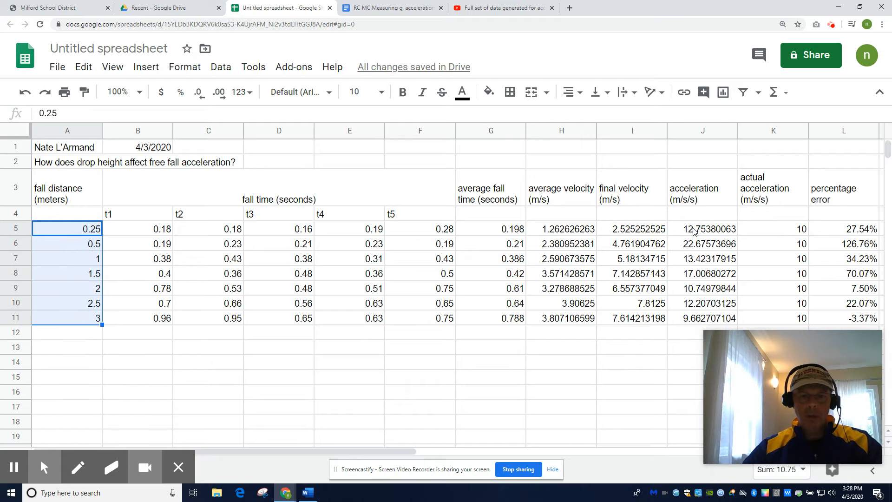
pyautogui.moveTo(694, 231); pyautogui.dragTo(713, 318)
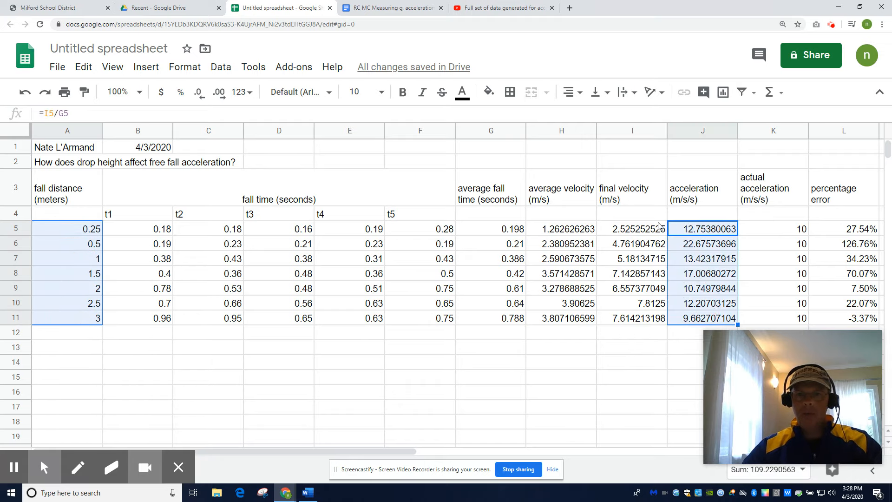
pyautogui.click(146, 67)
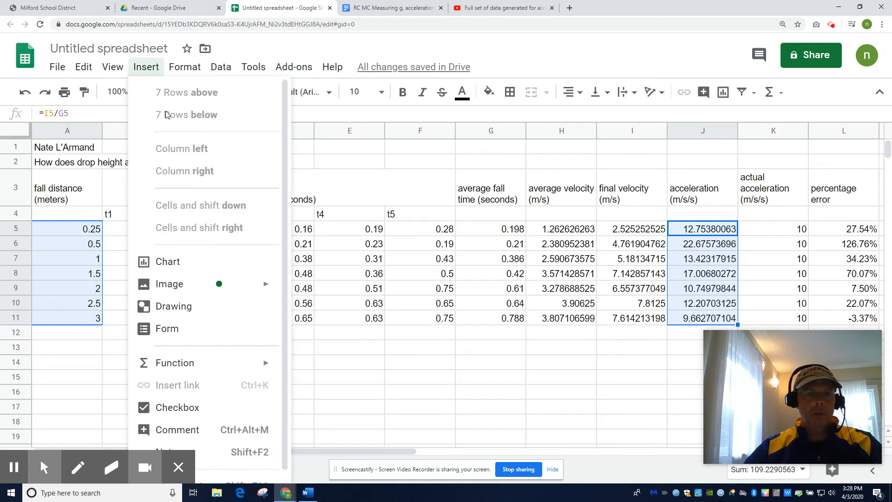
pyautogui.click(176, 265)
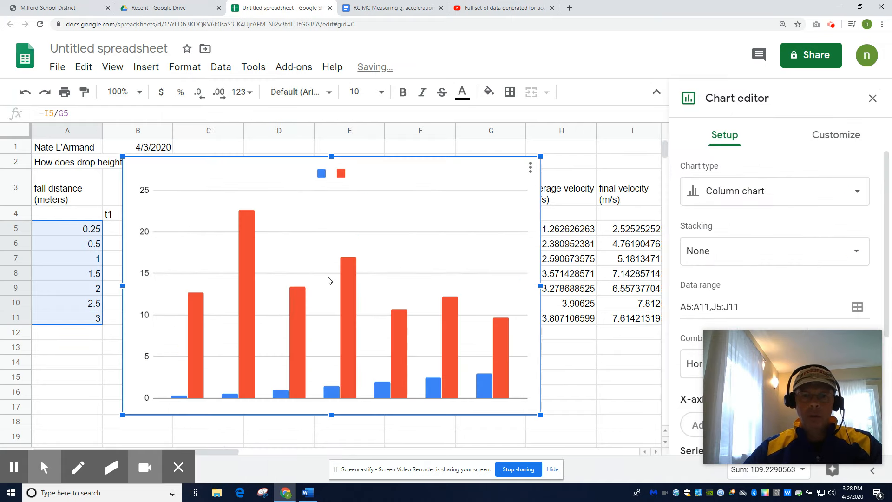
# Change the chart type from column to scatter chart
pyautogui.click(789, 194)
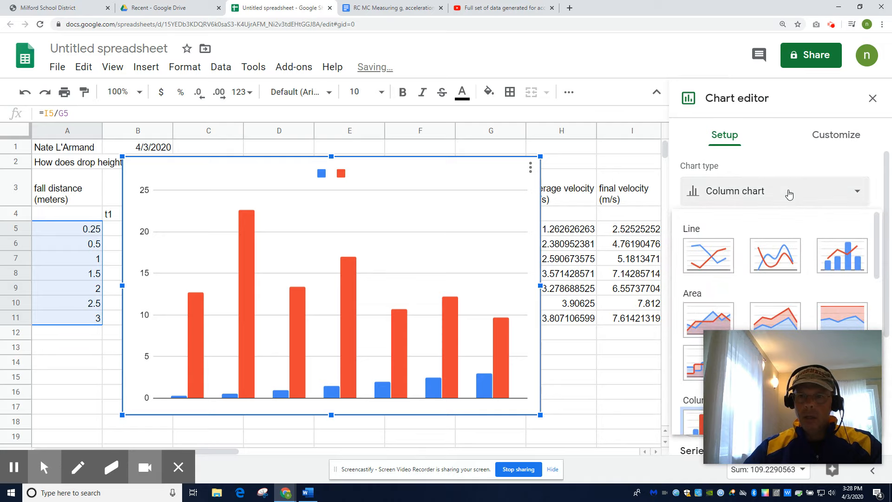
pyautogui.scroll(-6, 796, 223)
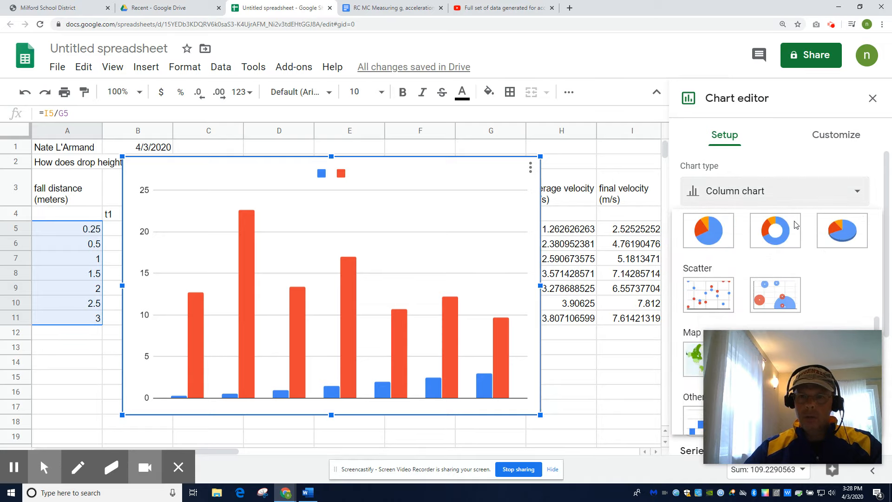
pyautogui.click(721, 287)
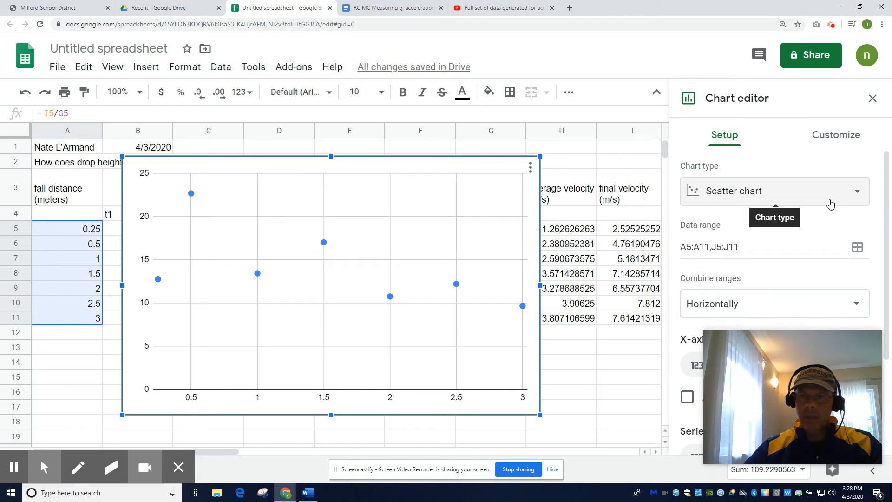
# Add a trendline to the scatter chart's data series
pyautogui.scroll(-2, 815, 224)
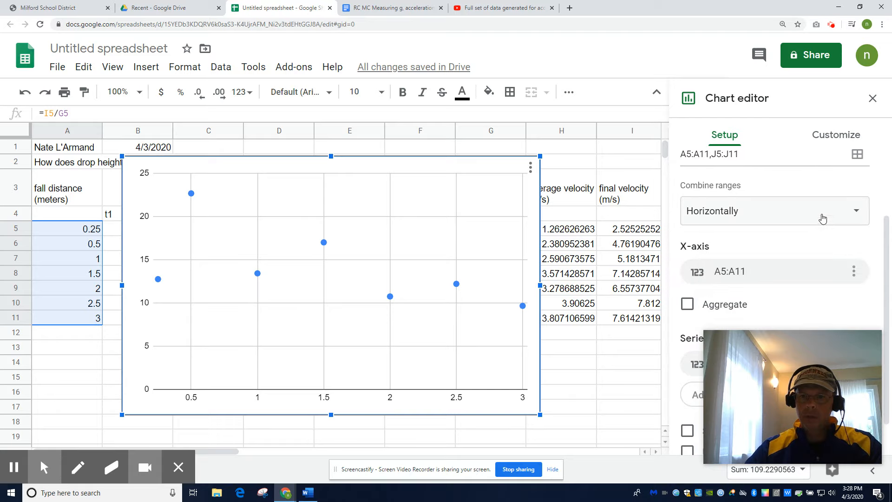
pyautogui.click(848, 134)
pyautogui.click(721, 253)
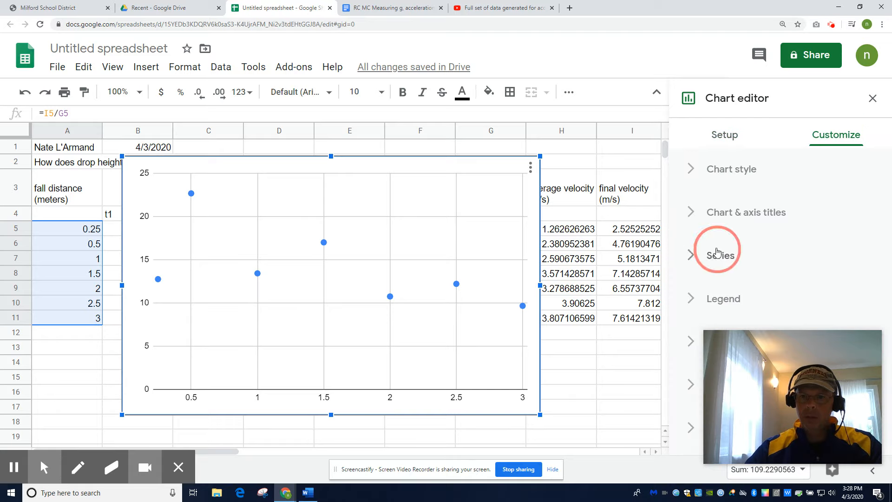
pyautogui.scroll(-7, 762, 265)
pyautogui.click(688, 315)
pyautogui.scroll(3, 785, 256)
pyautogui.scroll(5, 786, 256)
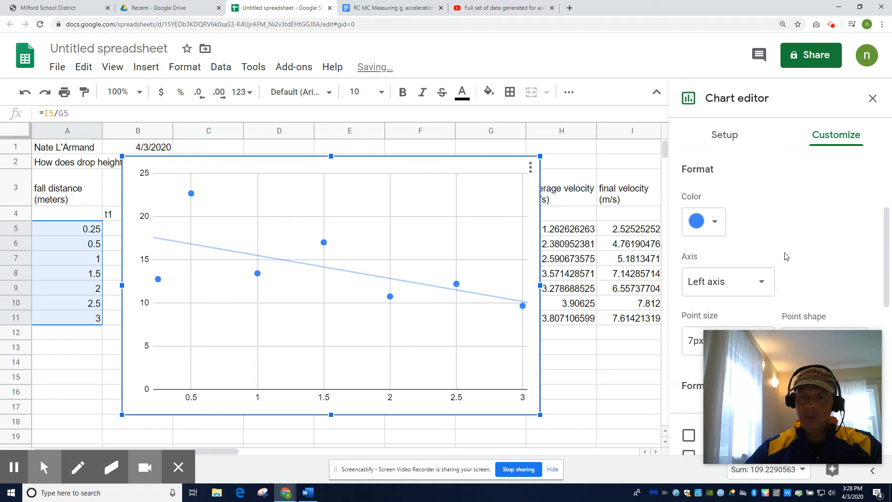
# Set the chart title to "acceleration as a function of drop distance"
pyautogui.click(772, 214)
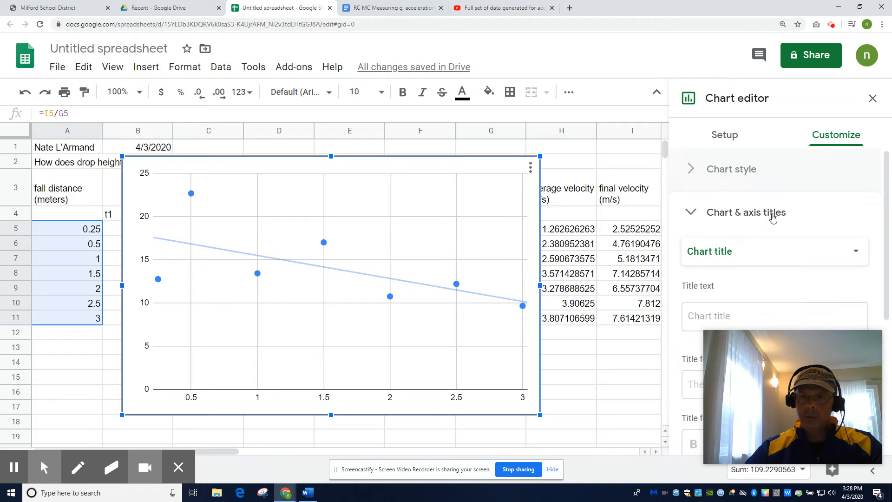
pyautogui.click(752, 271)
pyautogui.write('accler')
pyautogui.press('BackSpace')
pyautogui.press('BackSpace')
pyautogui.press('BackSpace')
pyautogui.write('el')
pyautogui.press('BackSpace')
pyautogui.write('leration as a function of drop')
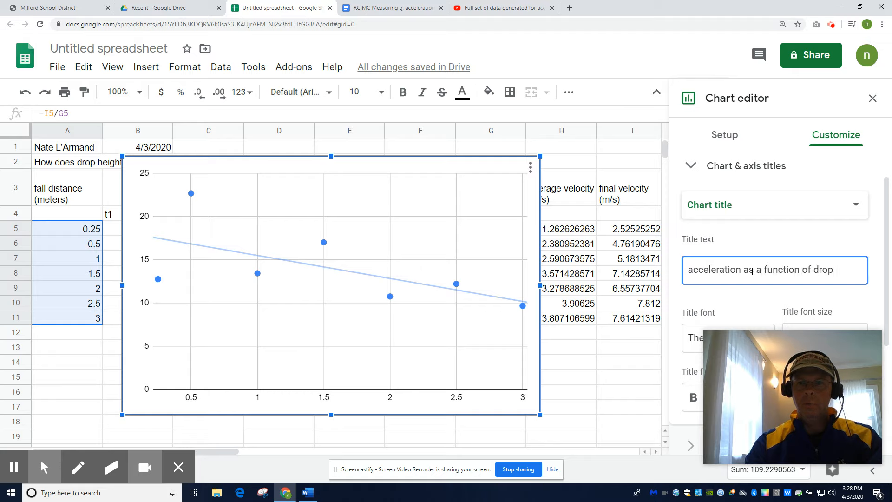
pyautogui.write(' distance')
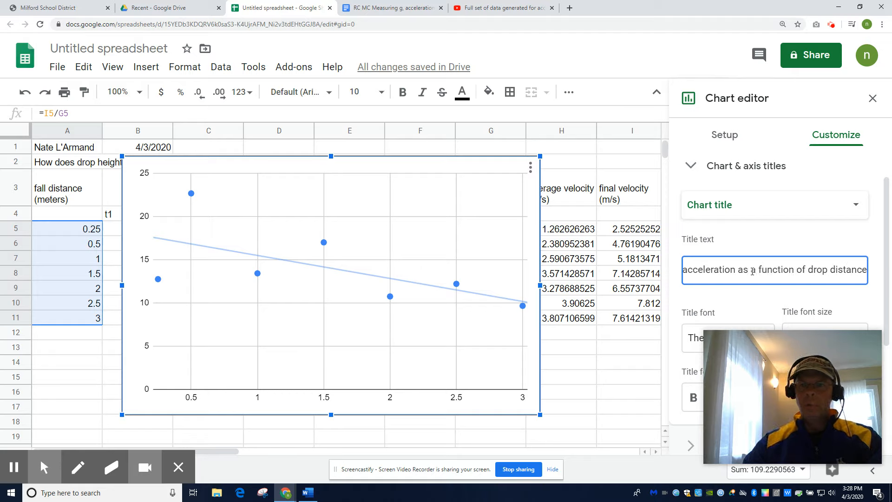
# Set the chart's horizontal axis title to "drop distance (m)"
pyautogui.click(775, 213)
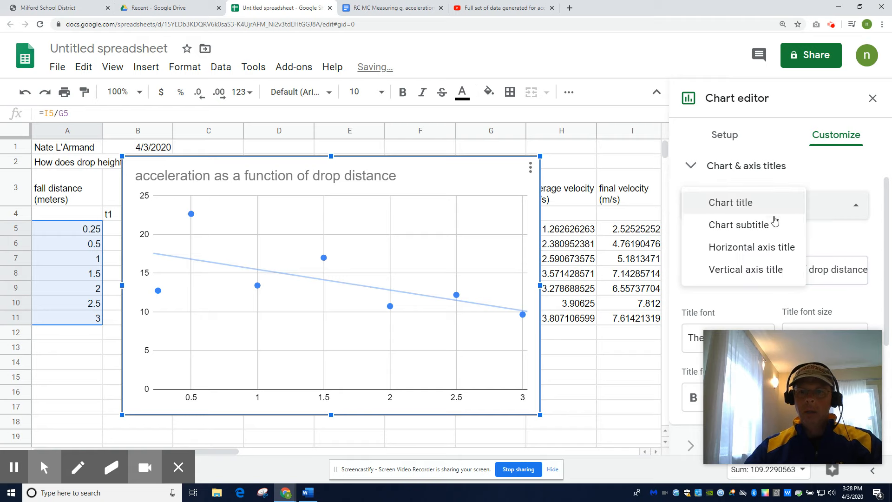
pyautogui.click(768, 246)
pyautogui.click(762, 267)
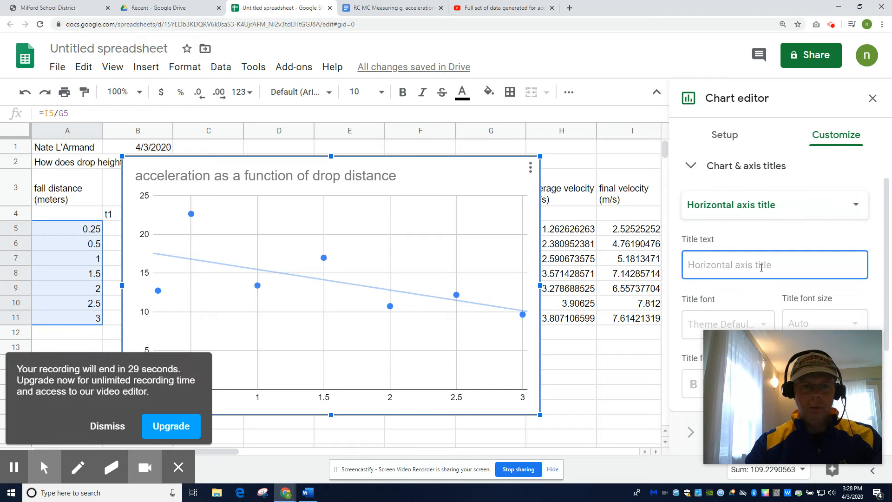
pyautogui.write('drio ==')
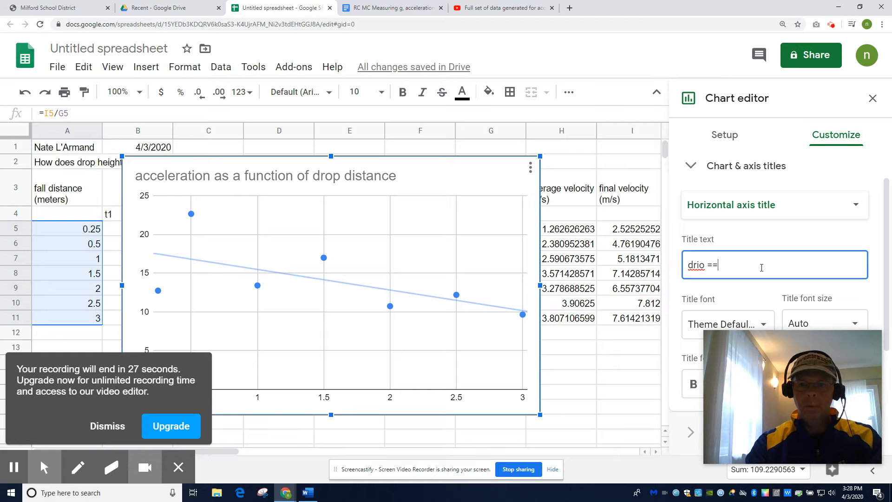
pyautogui.press('BackSpace')
pyautogui.press('BackSpace')
pyautogui.press('BackSpace')
pyautogui.press('BackSpace')
pyautogui.write('p di')
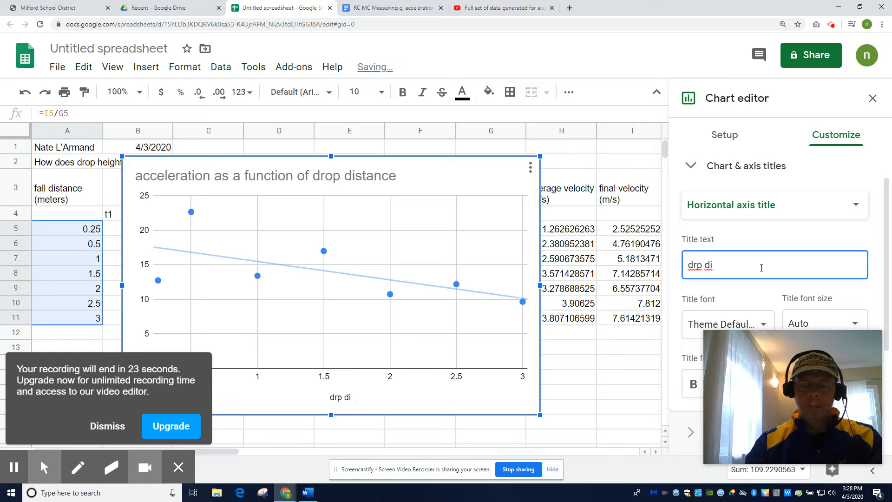
pyautogui.write('op distance (m)')
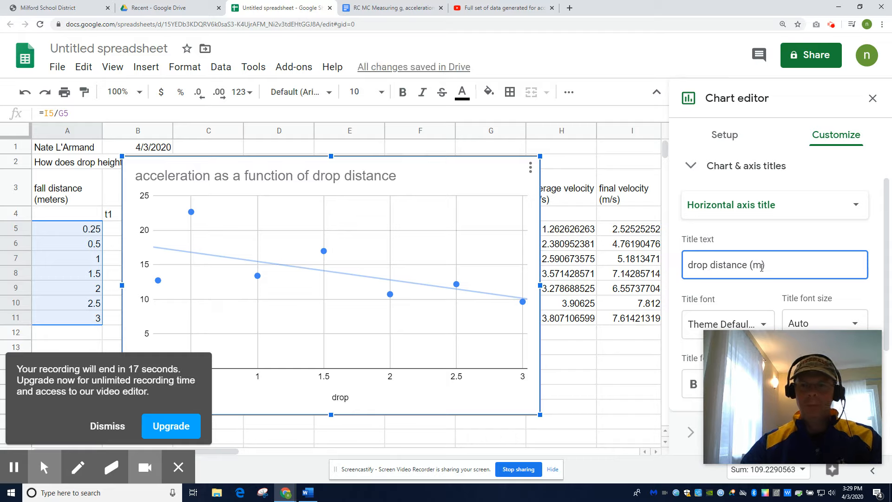
# Set the chart's vertical axis title to "acceleration (m/s/s)"
pyautogui.click(782, 207)
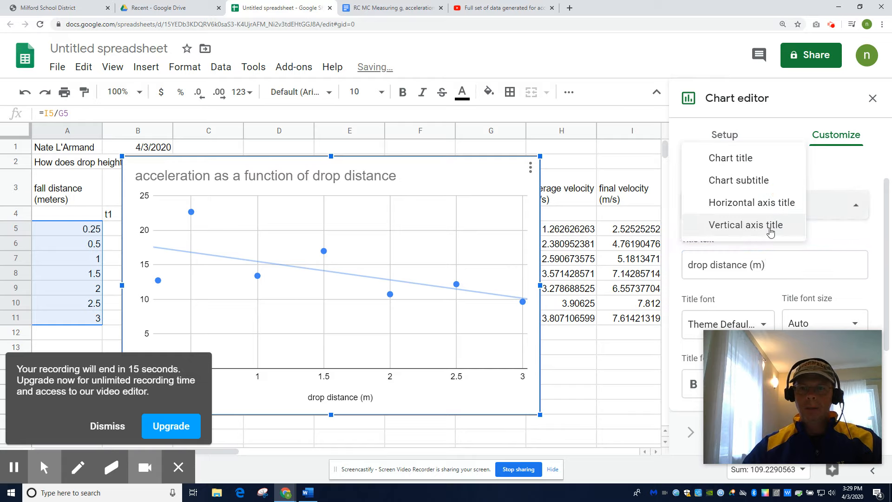
pyautogui.click(769, 229)
pyautogui.click(761, 271)
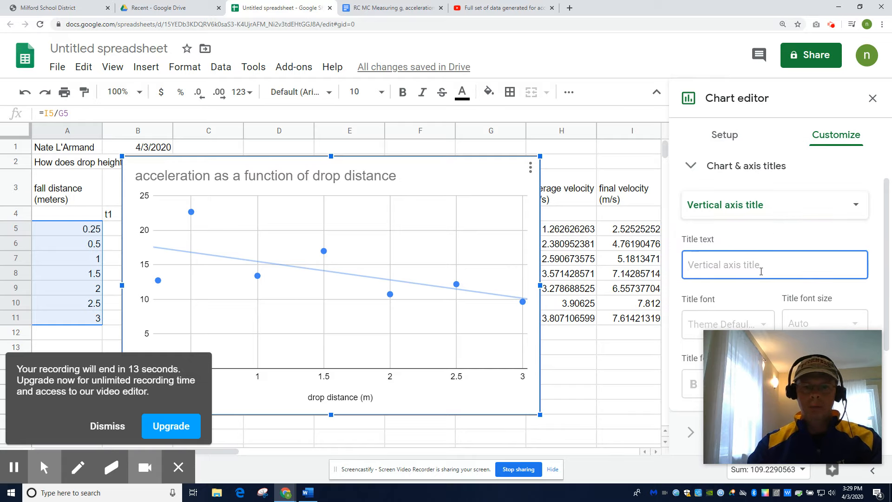
pyautogui.write('acceleration (m/s/s')
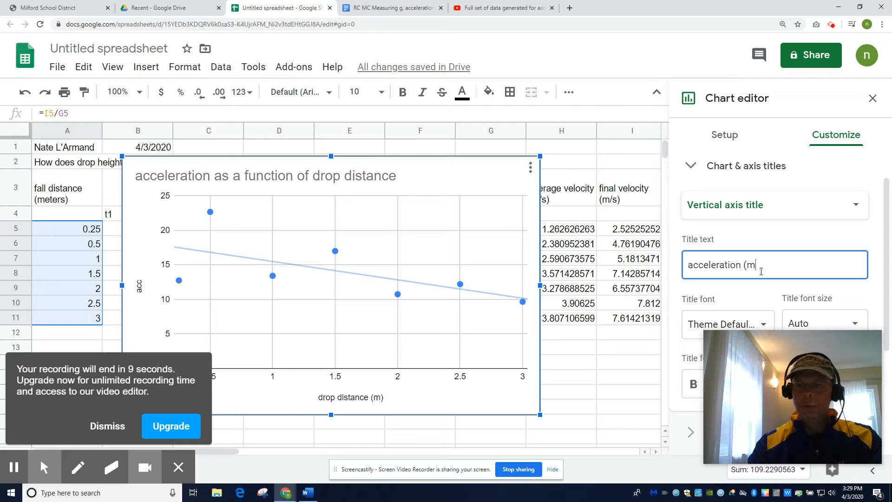